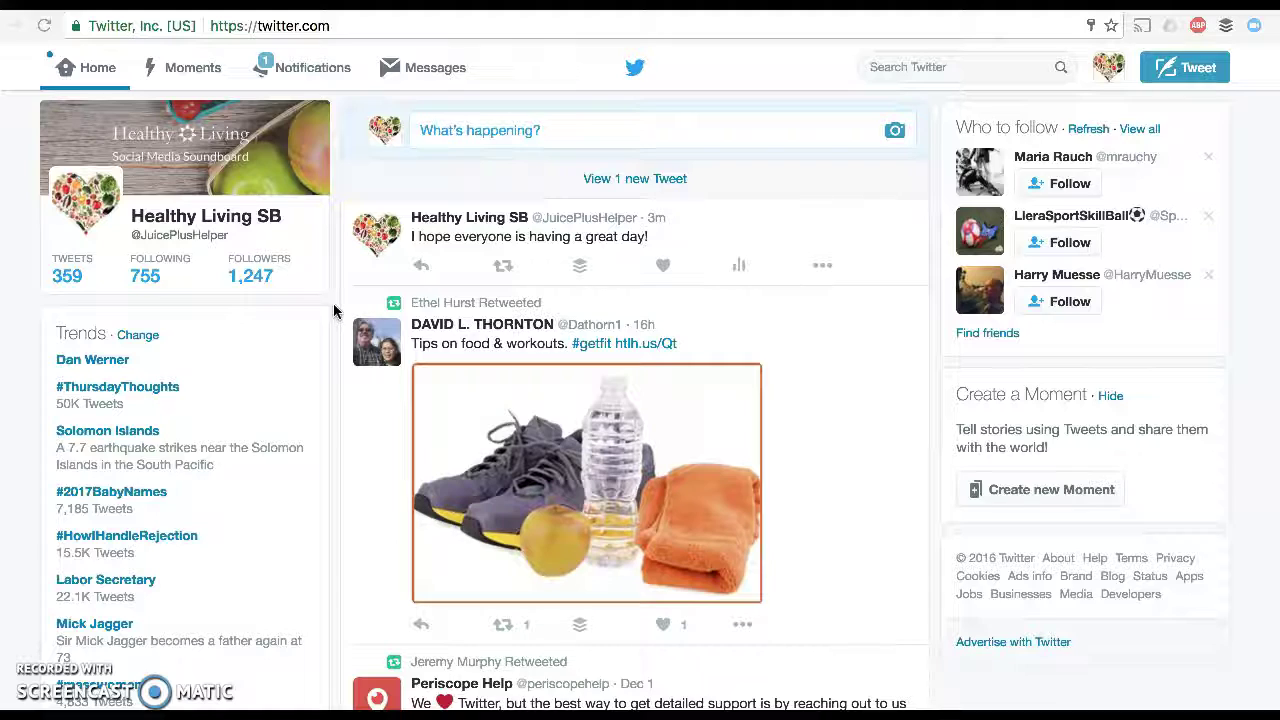
Open the Notifications page from the top navigation bar.
{"action": "left_click", "coordinate": [318, 80]}
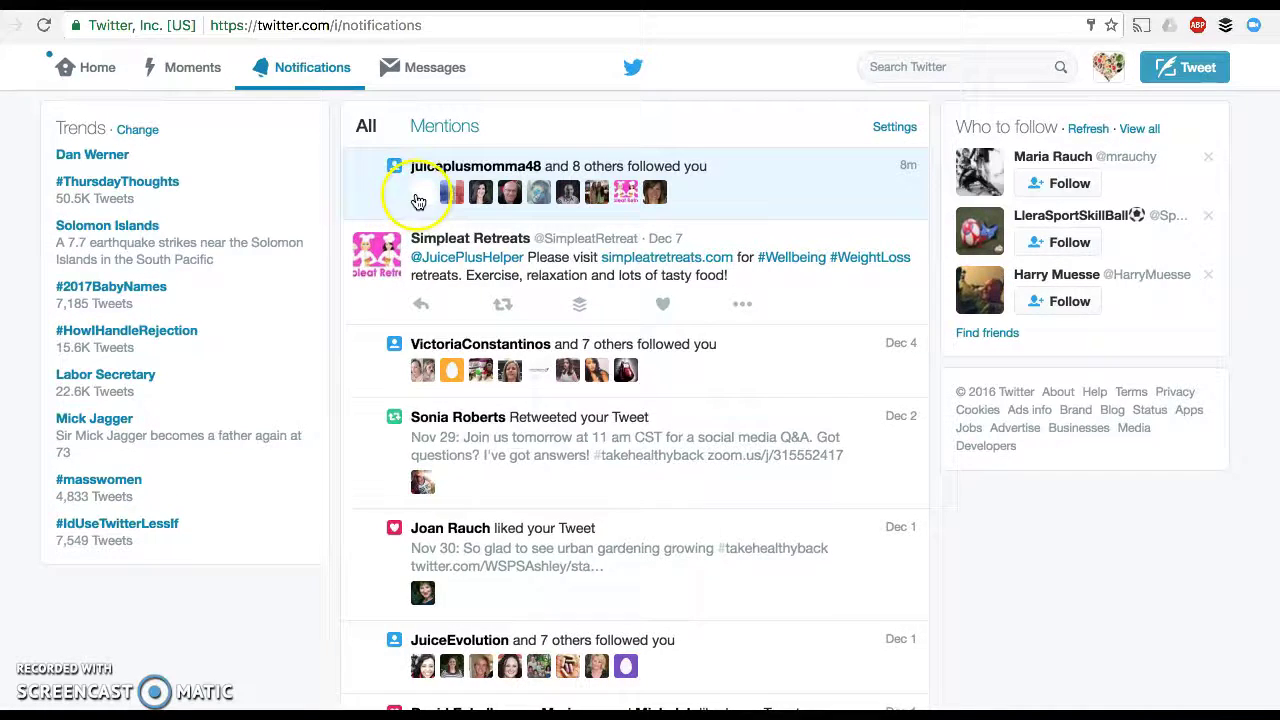
Follow back each new follower shown in the top notification using their hover cards.
{"action": "mouse_move", "coordinate": [421, 202]}
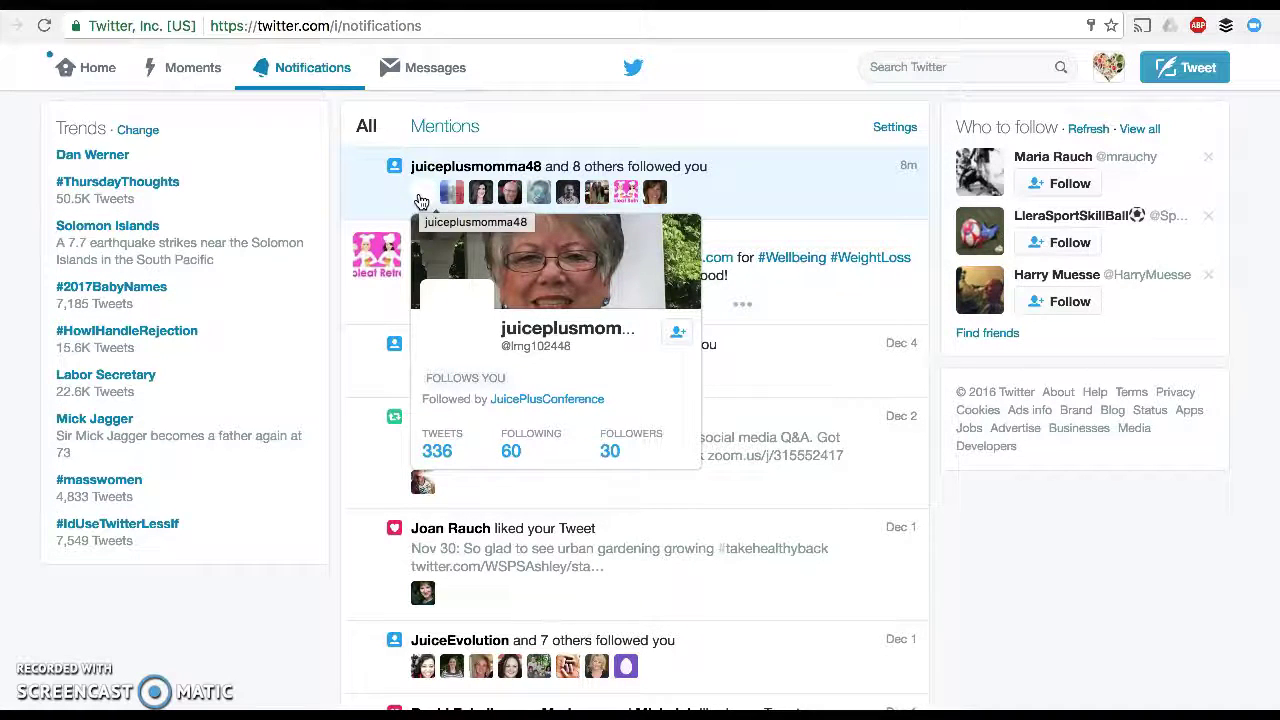
{"action": "left_click", "coordinate": [663, 342]}
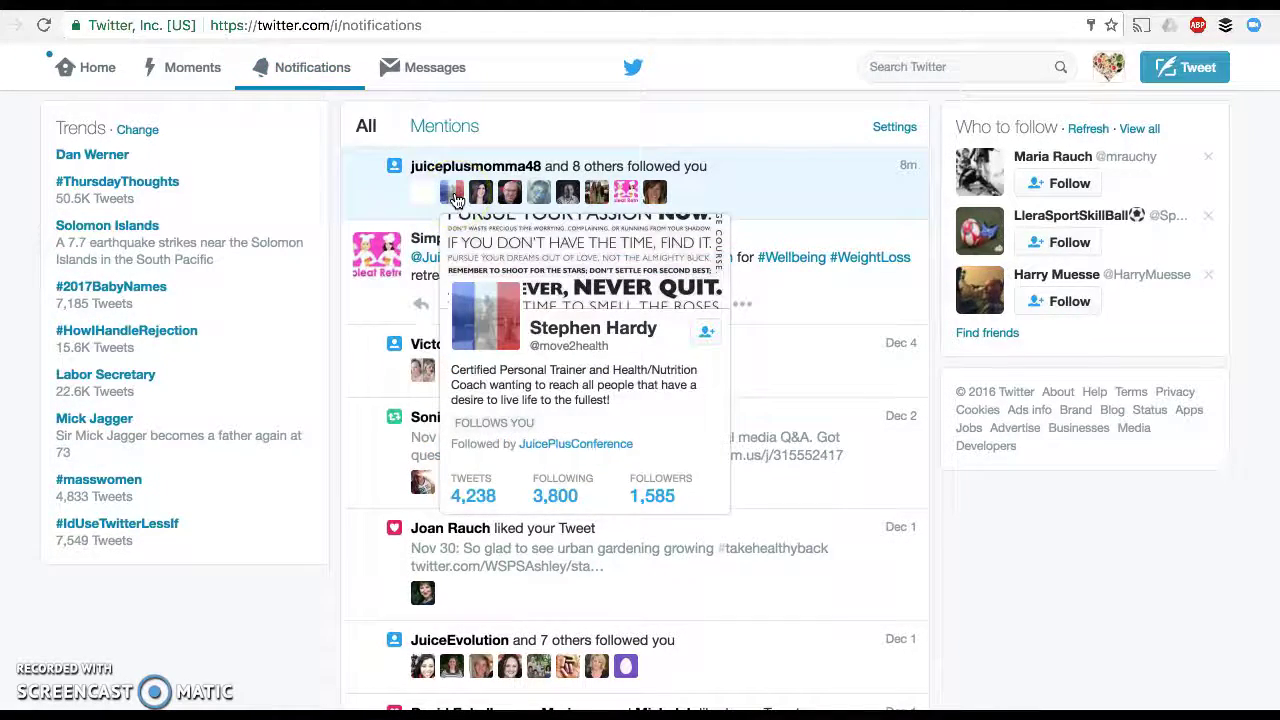
{"action": "left_click", "coordinate": [707, 338]}
{"action": "mouse_move", "coordinate": [480, 195]}
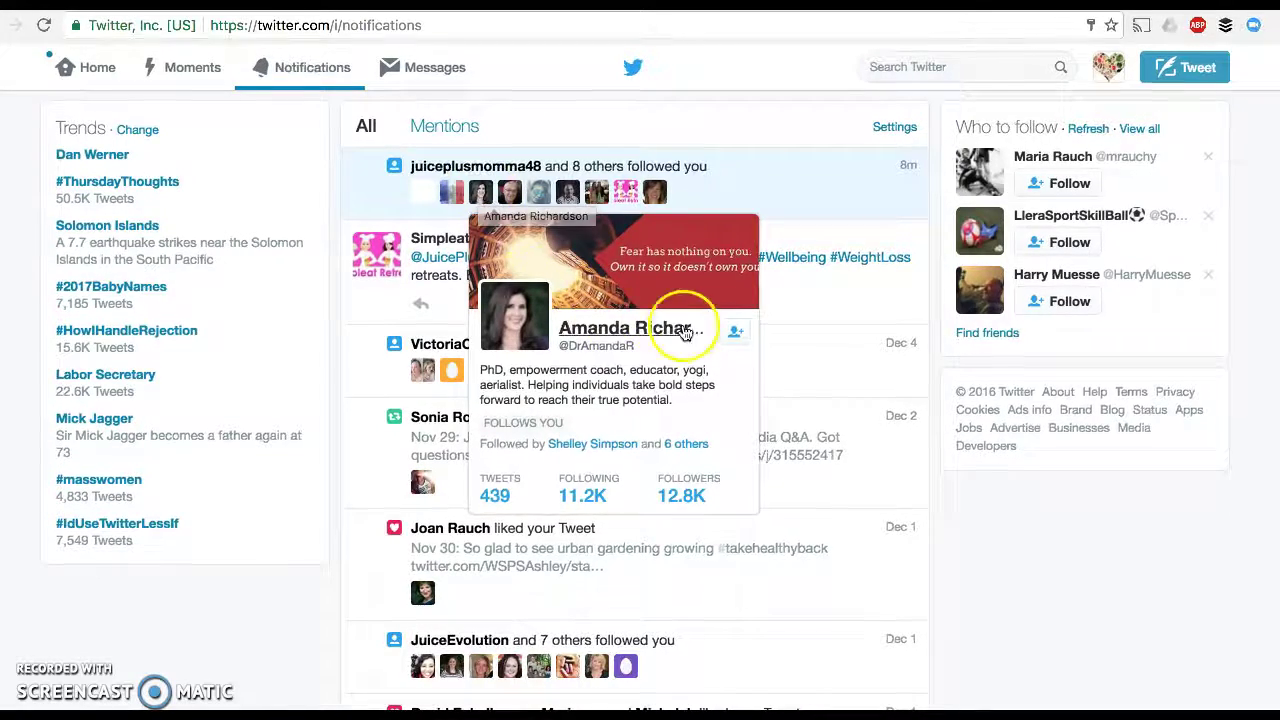
{"action": "left_click", "coordinate": [737, 340]}
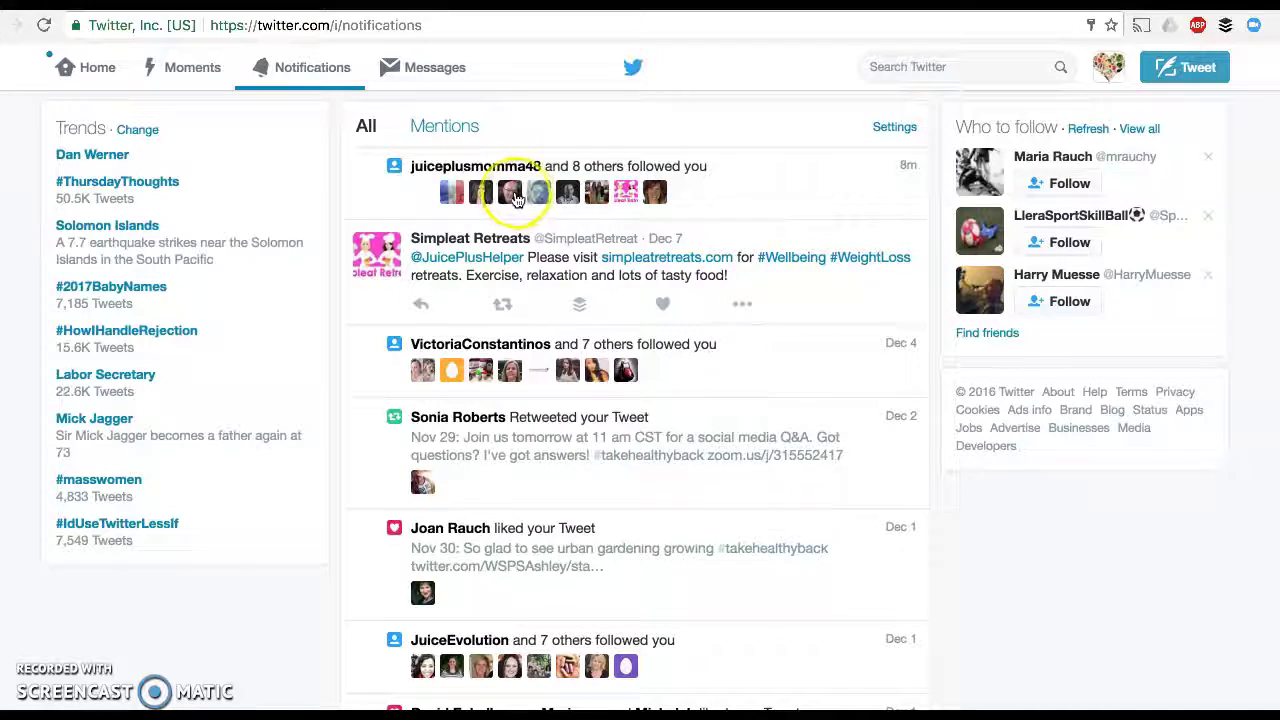
{"action": "mouse_move", "coordinate": [516, 199]}
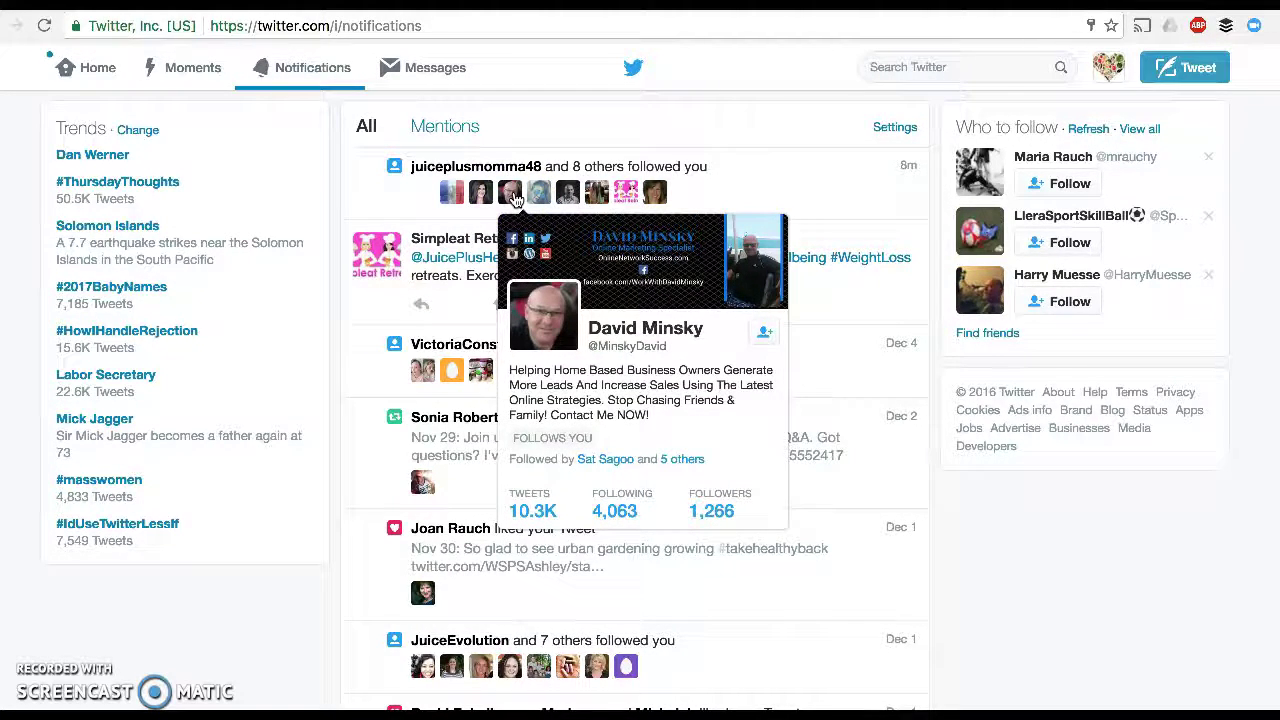
{"action": "left_click", "coordinate": [516, 199]}
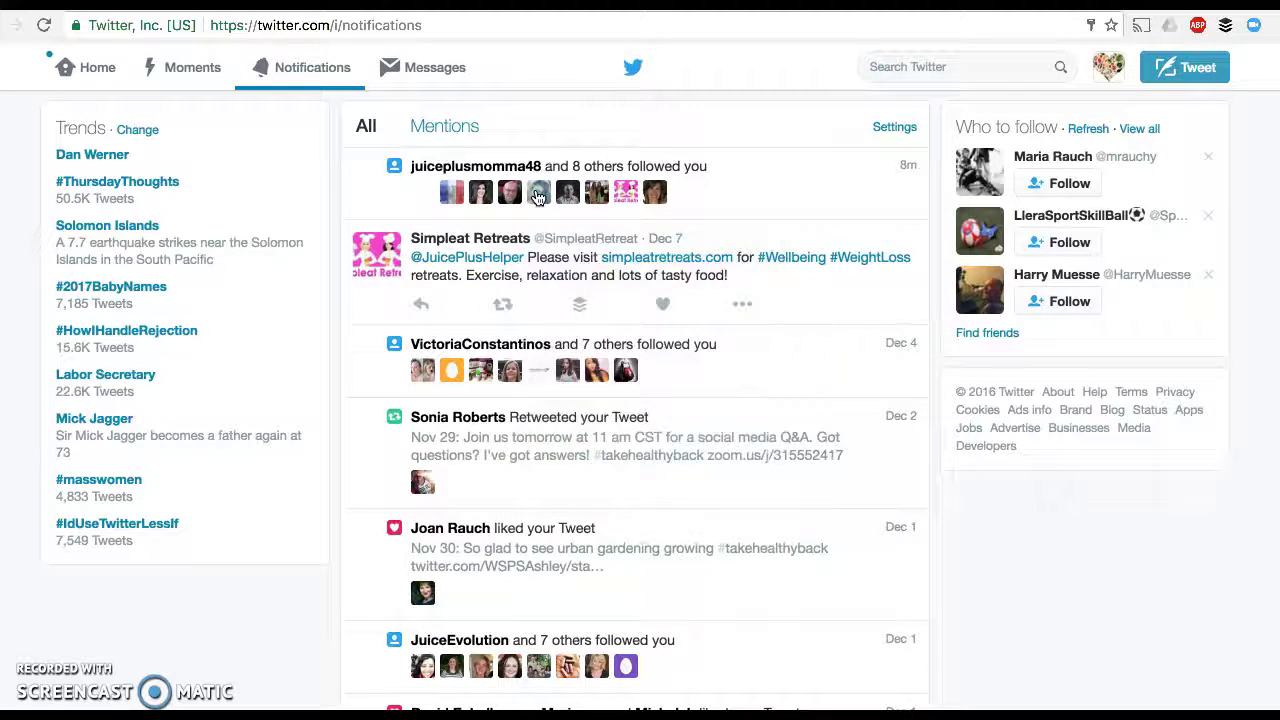
{"action": "mouse_move", "coordinate": [538, 197]}
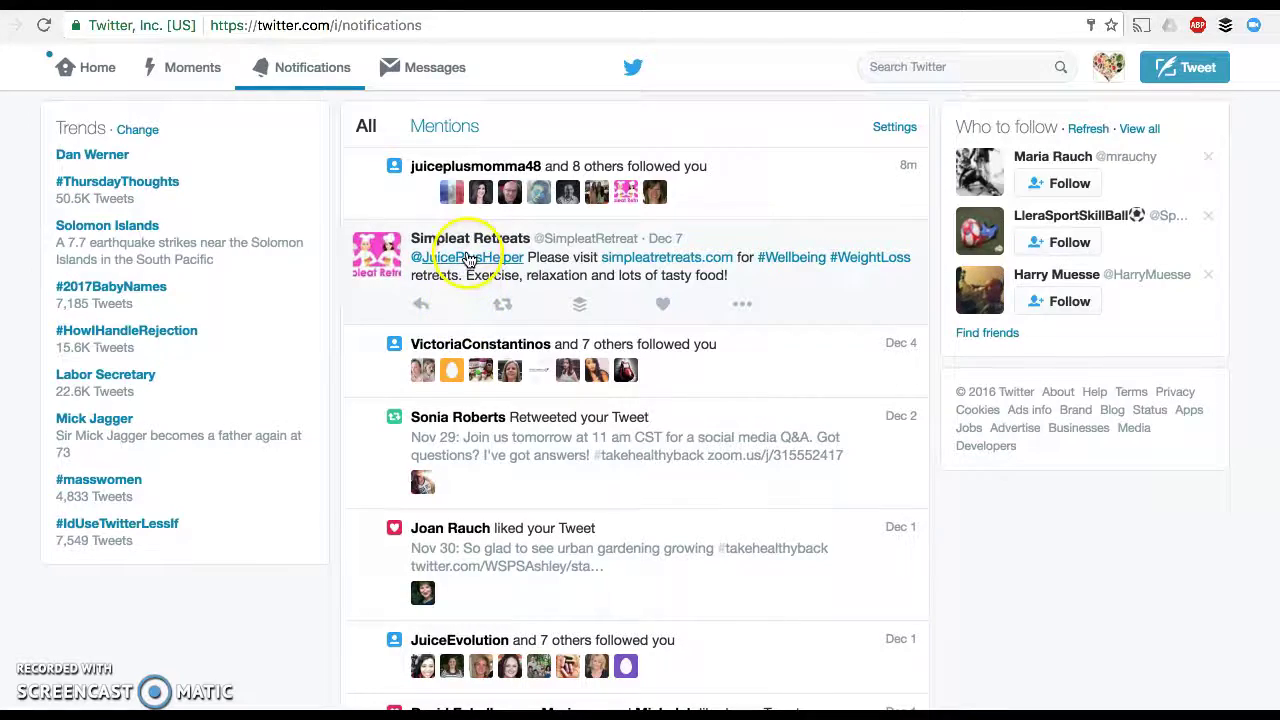
{"action": "mouse_move", "coordinate": [495, 240]}
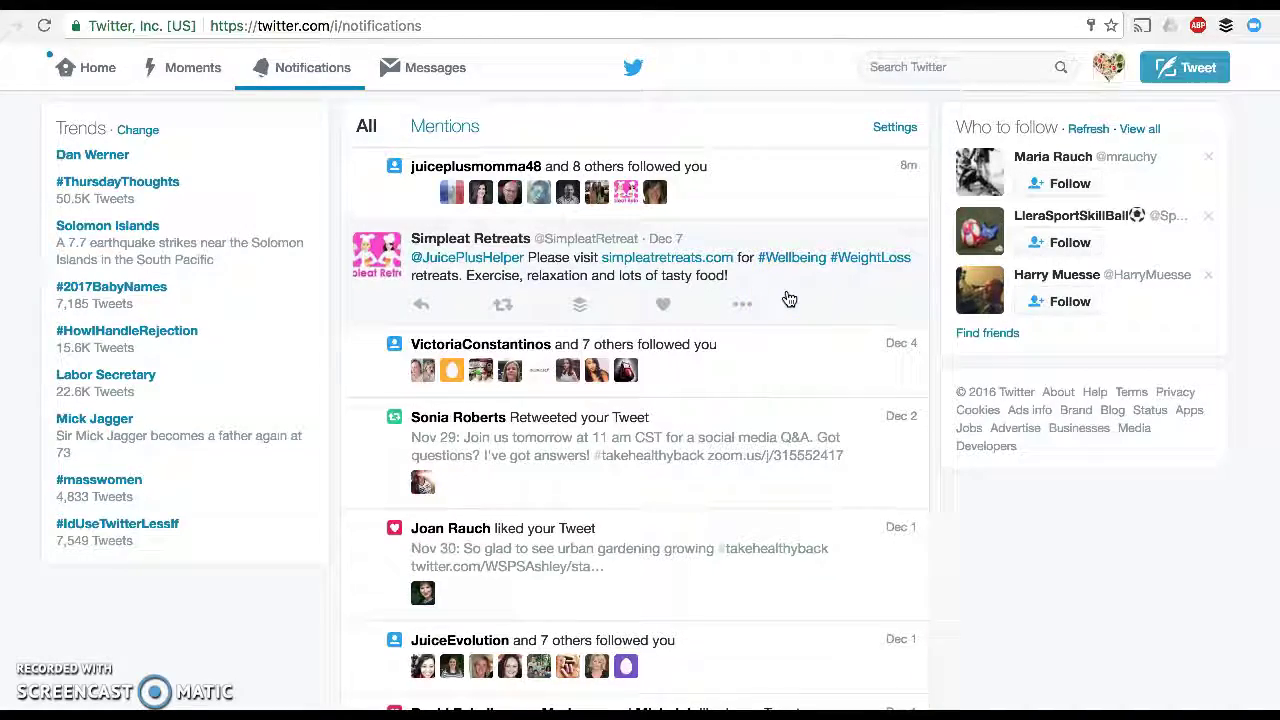
Scroll down the notifications to the likes and retweets of the urban gardening tweet.
{"action": "scroll", "coordinate": [789, 299], "scroll_direction": "down", "scroll_amount": 1}
{"action": "scroll", "coordinate": [789, 299], "scroll_direction": "down", "scroll_amount": 3}
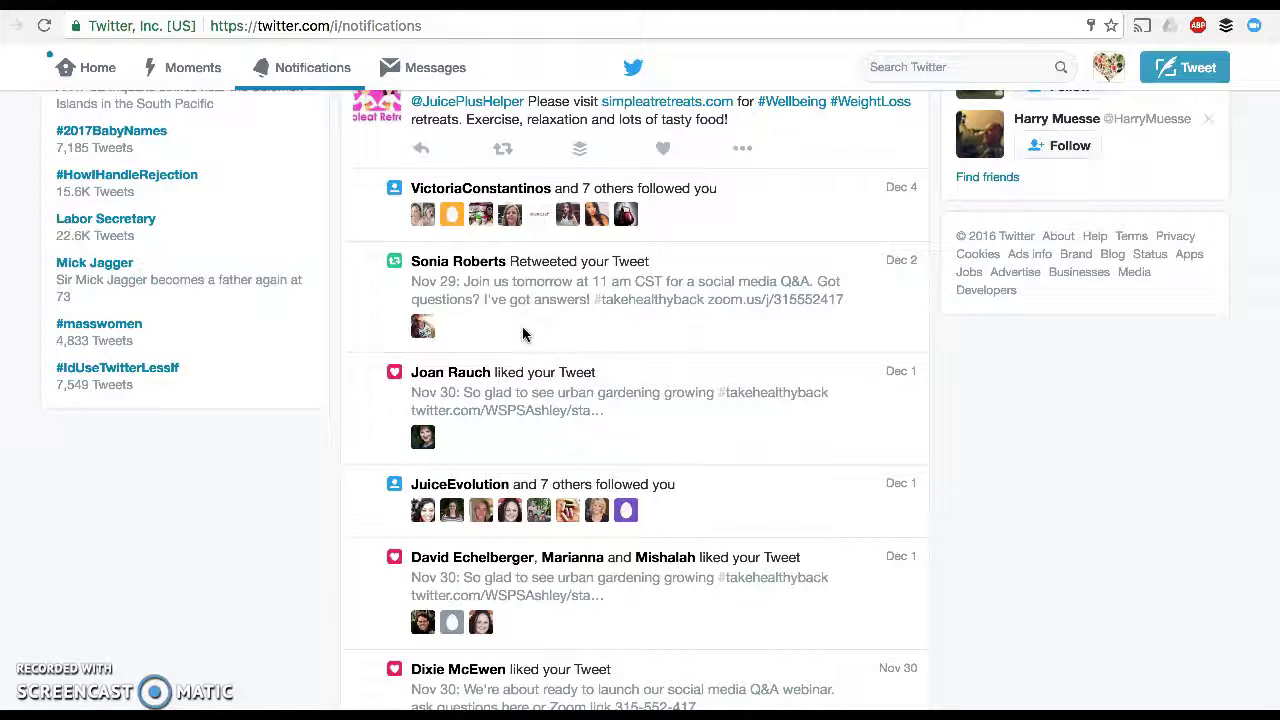
{"action": "scroll", "coordinate": [522, 334], "scroll_direction": "down", "scroll_amount": 1}
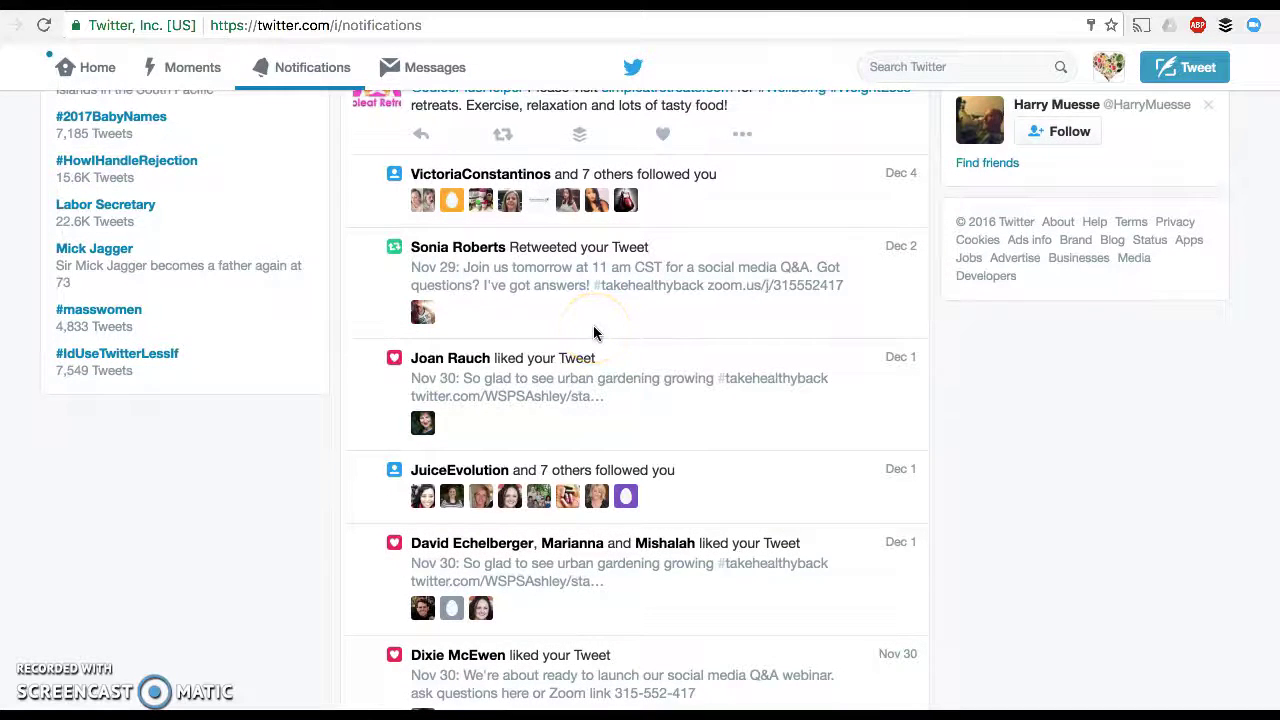
{"action": "scroll", "coordinate": [516, 352], "scroll_direction": "down", "scroll_amount": 5}
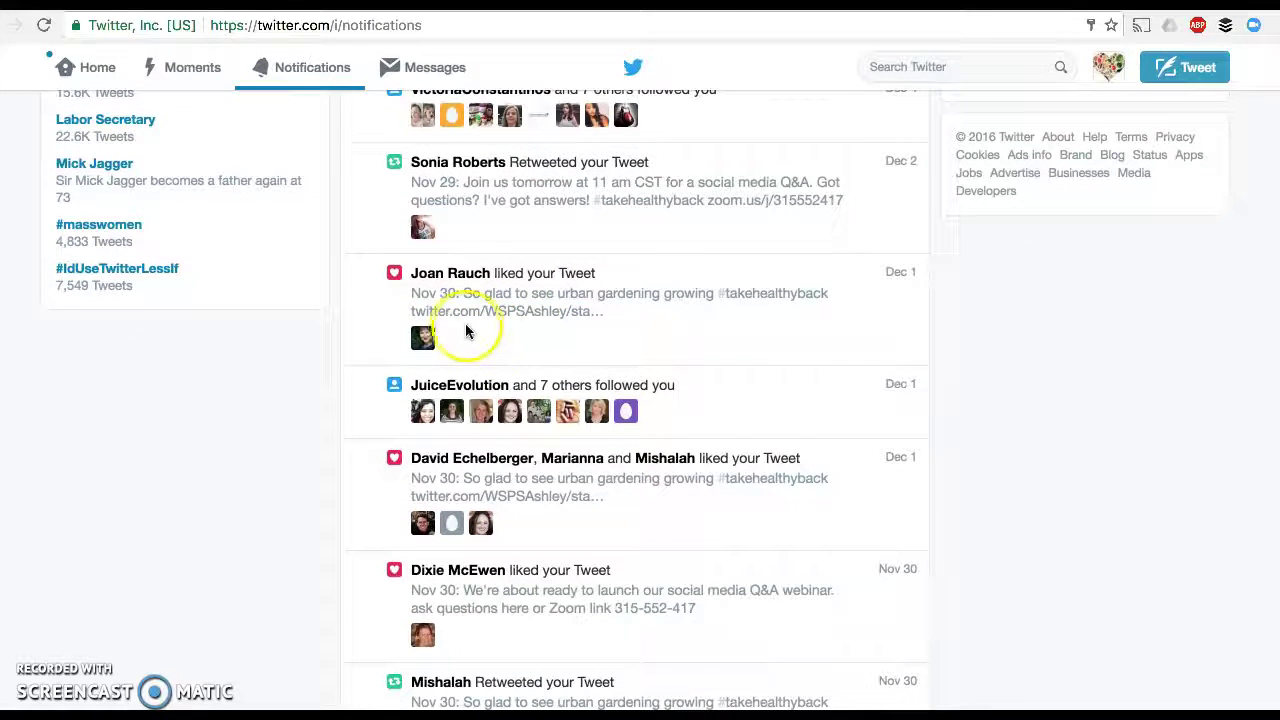
{"action": "mouse_move", "coordinate": [452, 281]}
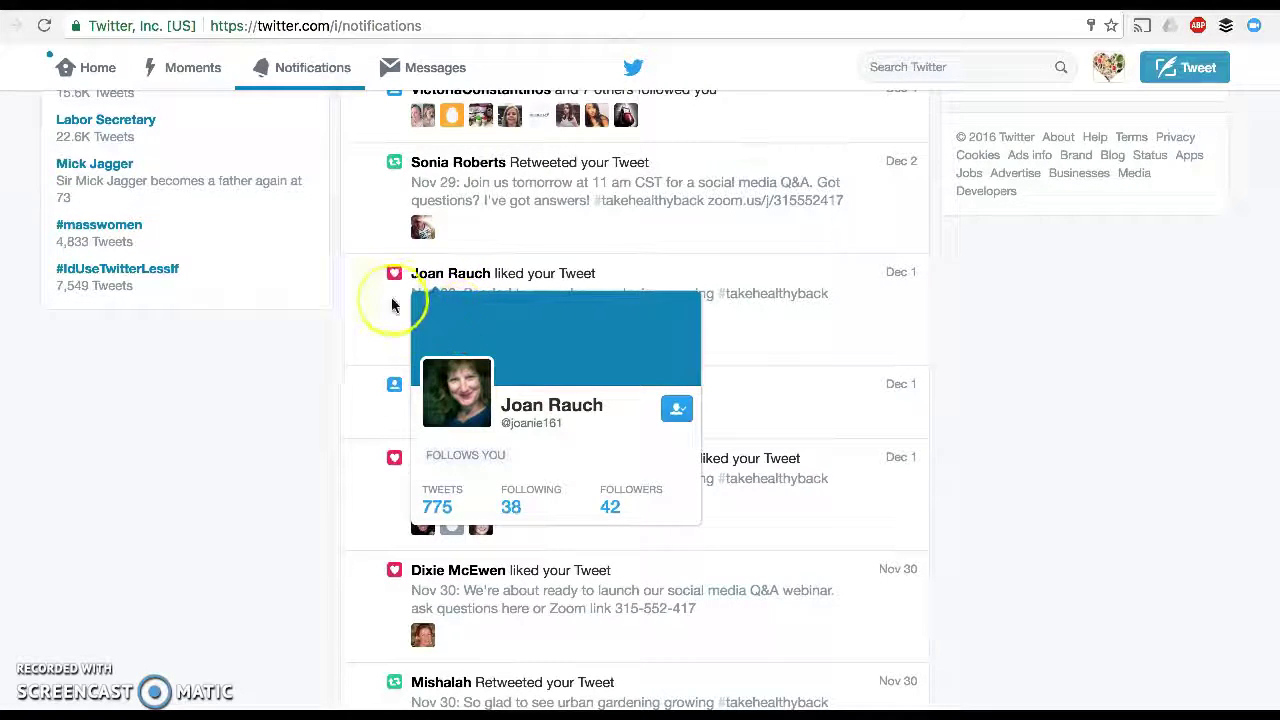
{"action": "scroll", "coordinate": [368, 297], "scroll_direction": "down", "scroll_amount": 2}
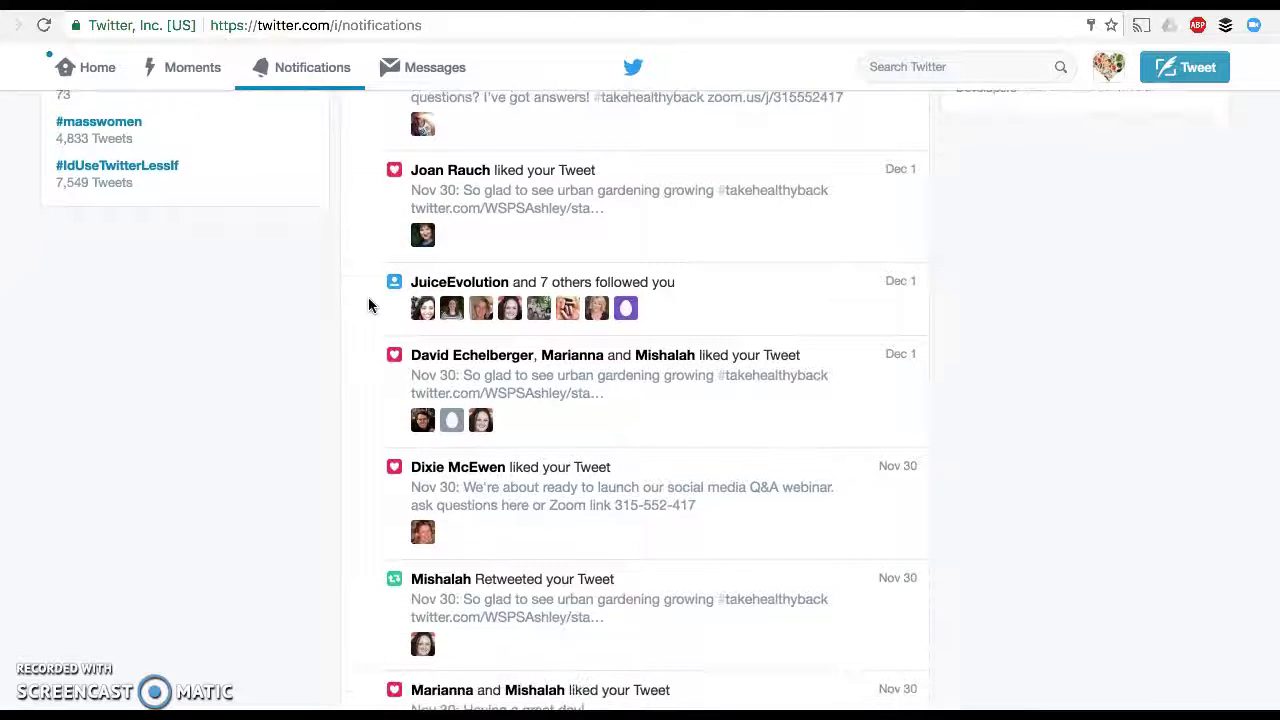
{"action": "scroll", "coordinate": [368, 300], "scroll_direction": "down", "scroll_amount": 2}
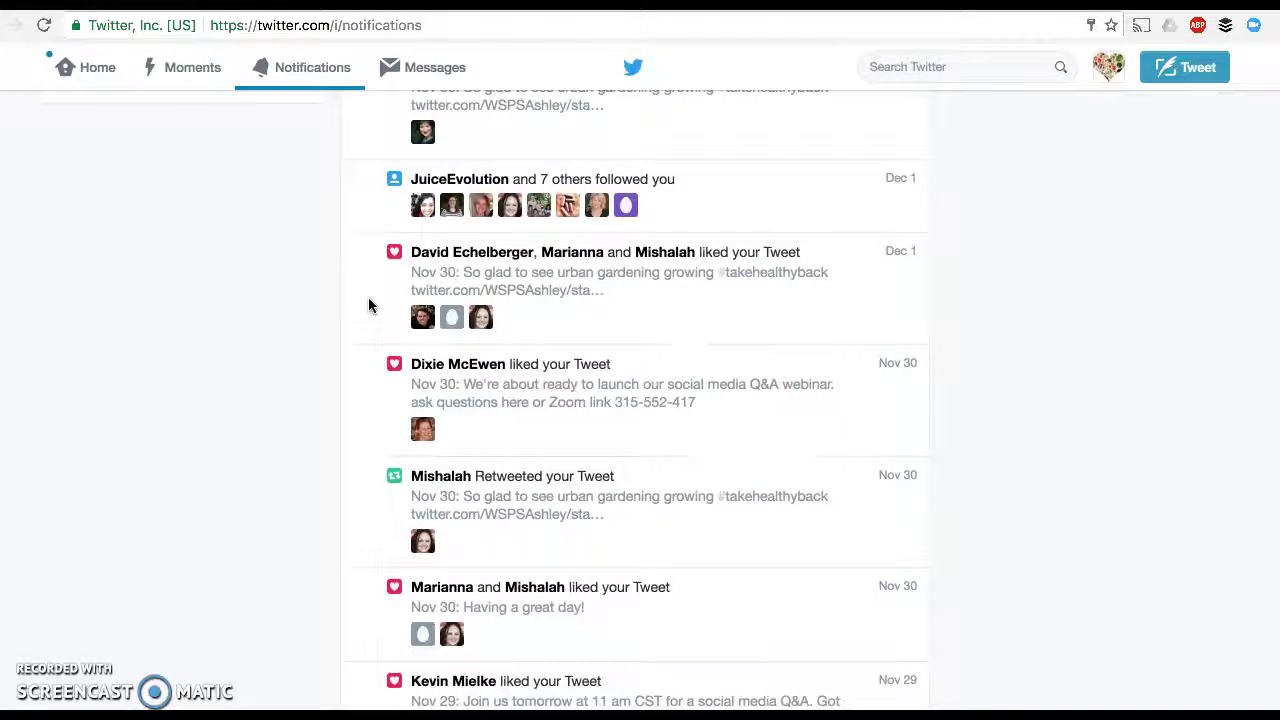
Follow back the follower who liked the tweet from her profile card, raising her count to 77.
{"action": "mouse_move", "coordinate": [421, 318]}
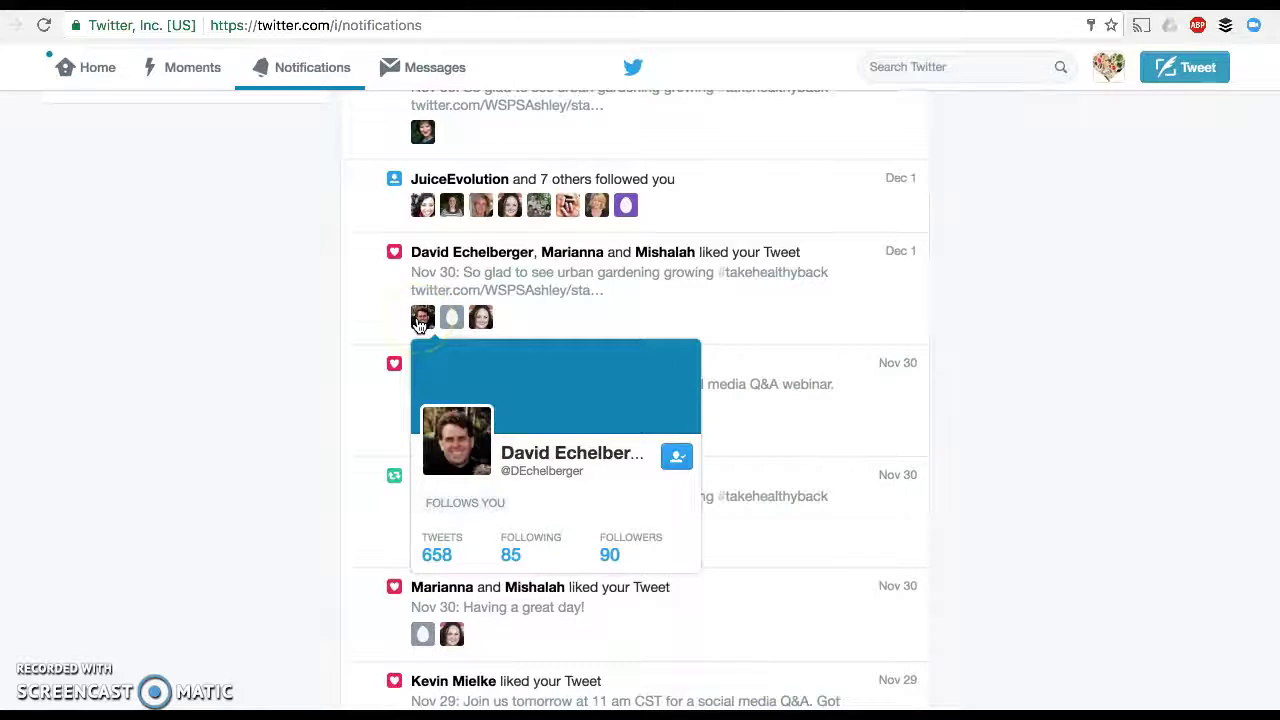
{"action": "mouse_move", "coordinate": [481, 320]}
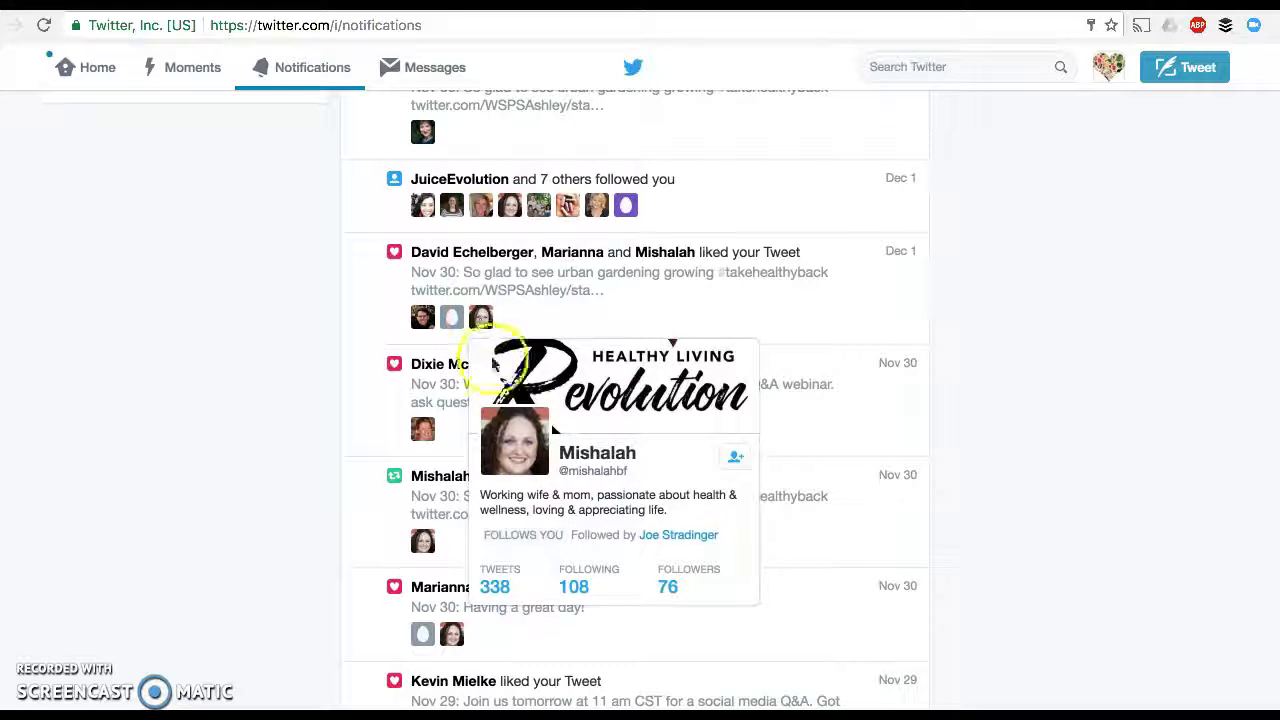
{"action": "left_click", "coordinate": [735, 457]}
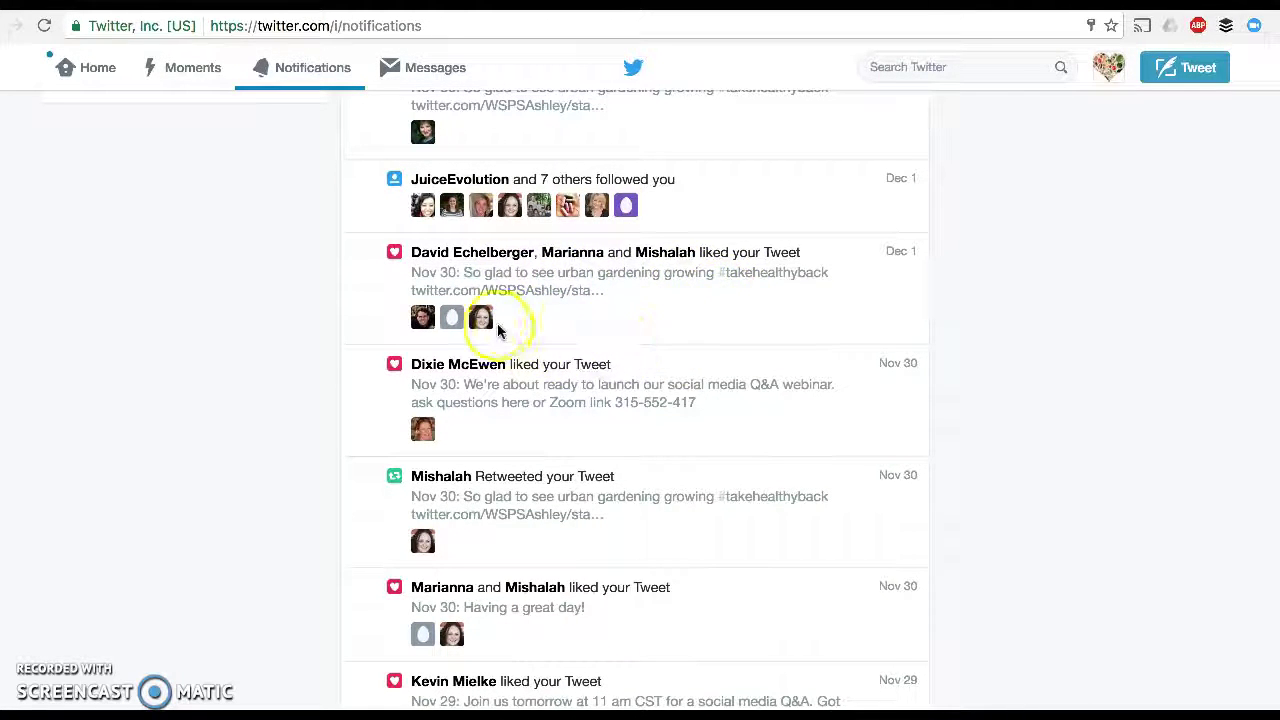
{"action": "mouse_move", "coordinate": [481, 322]}
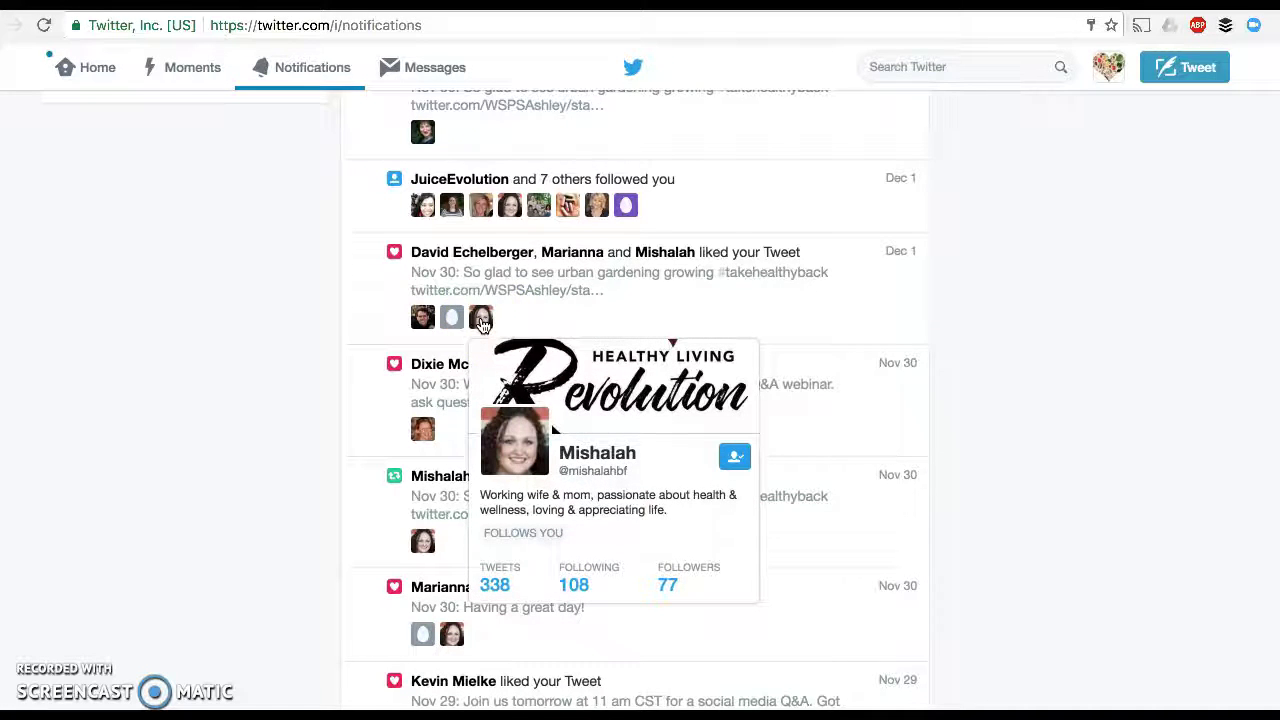
Open the follower's full profile and start a Tweet to her, pre-filled with her handle.
{"action": "left_click", "coordinate": [580, 457]}
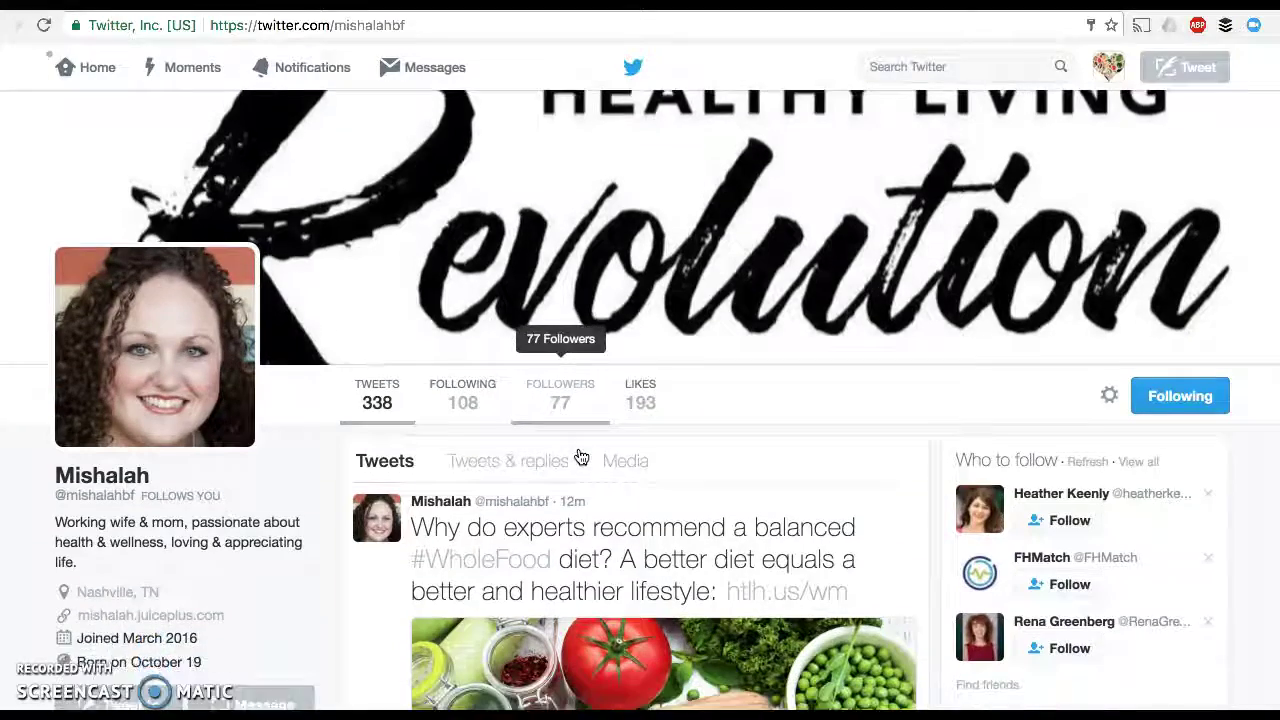
{"action": "scroll", "coordinate": [580, 457], "scroll_direction": "down", "scroll_amount": 2}
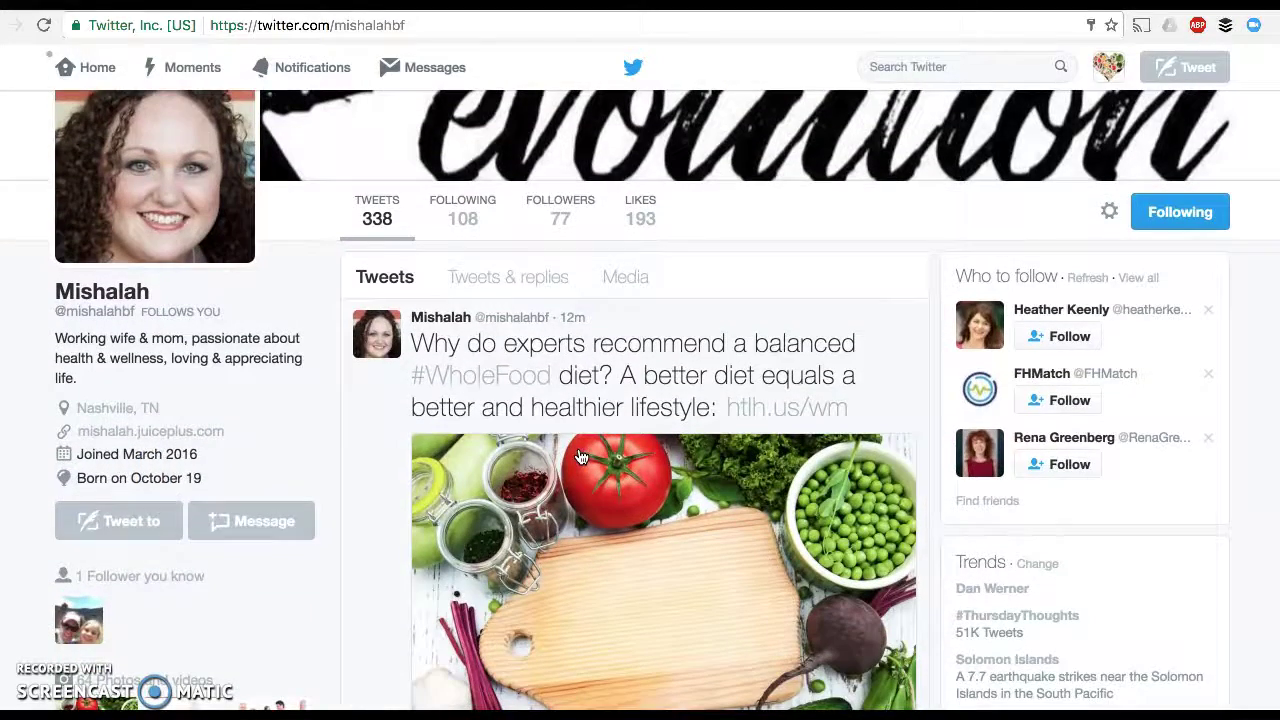
{"action": "left_click", "coordinate": [138, 522]}
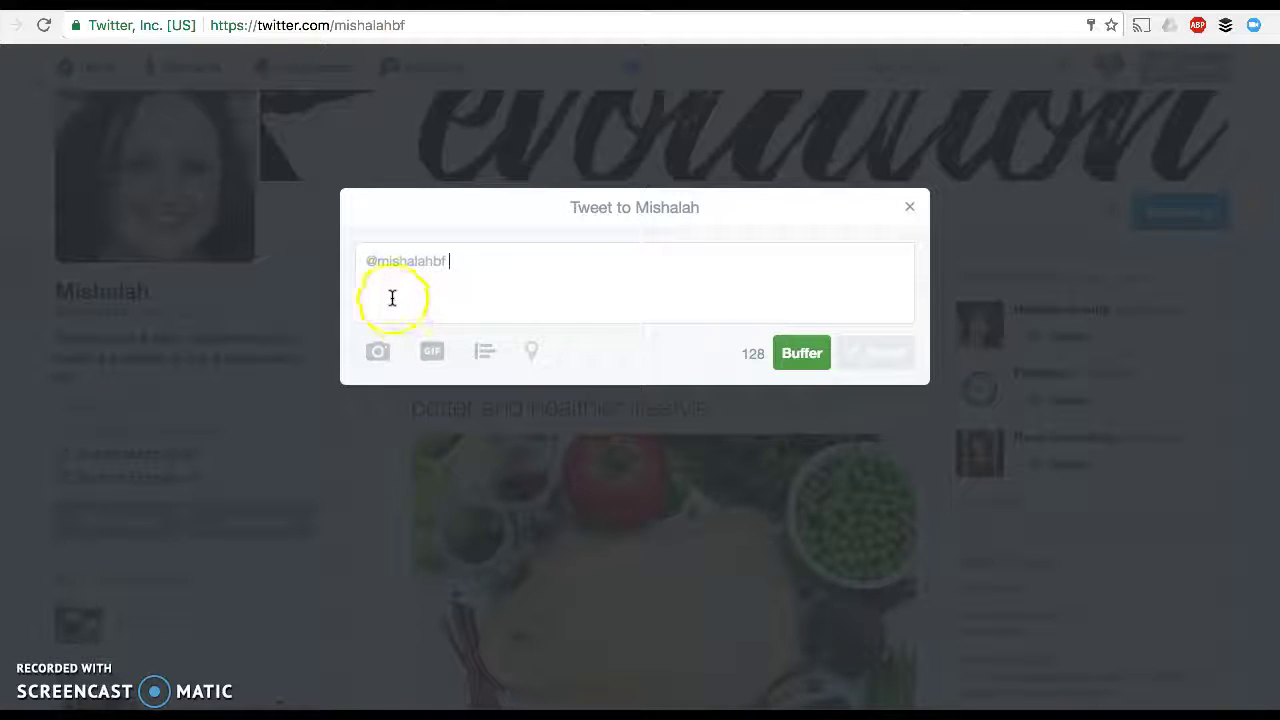
Tweet her 'Do you have a tower garden? If so, what are you growing this winter?'.
{"action": "left_click_drag", "start_coordinate": [362, 261], "coordinate": [476, 262]}
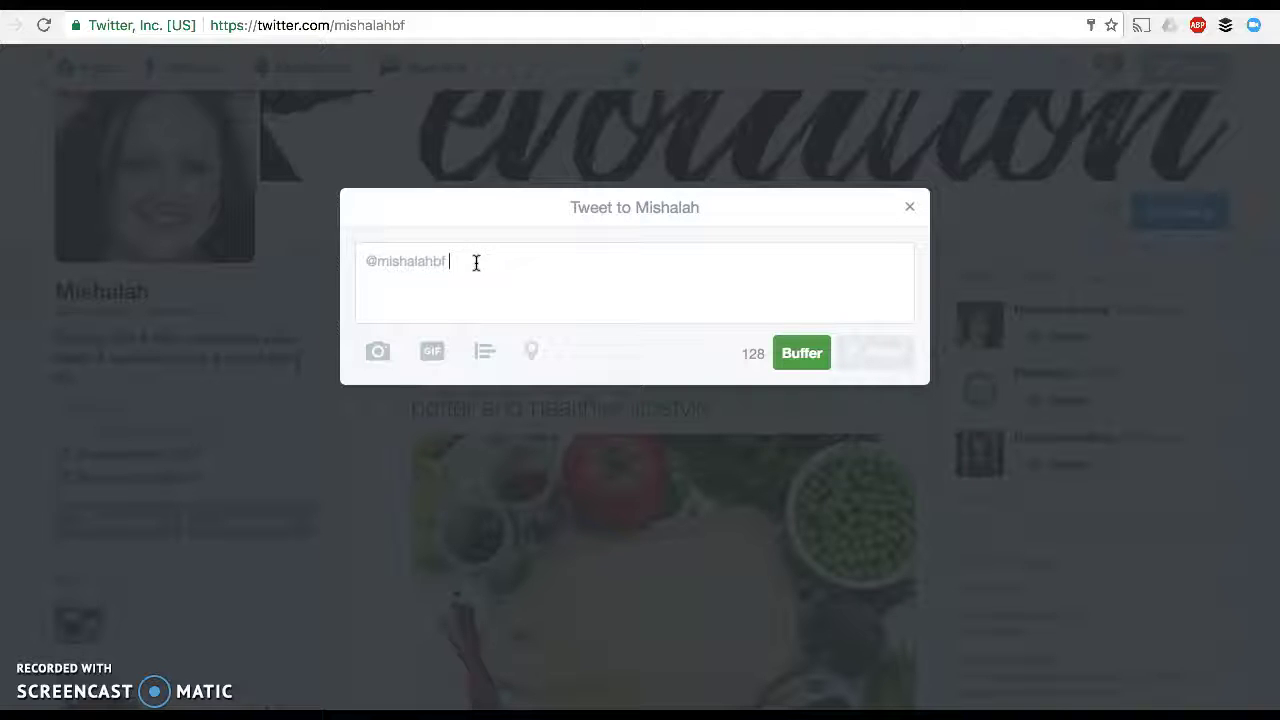
{"action": "type", "text": "Do You have"}
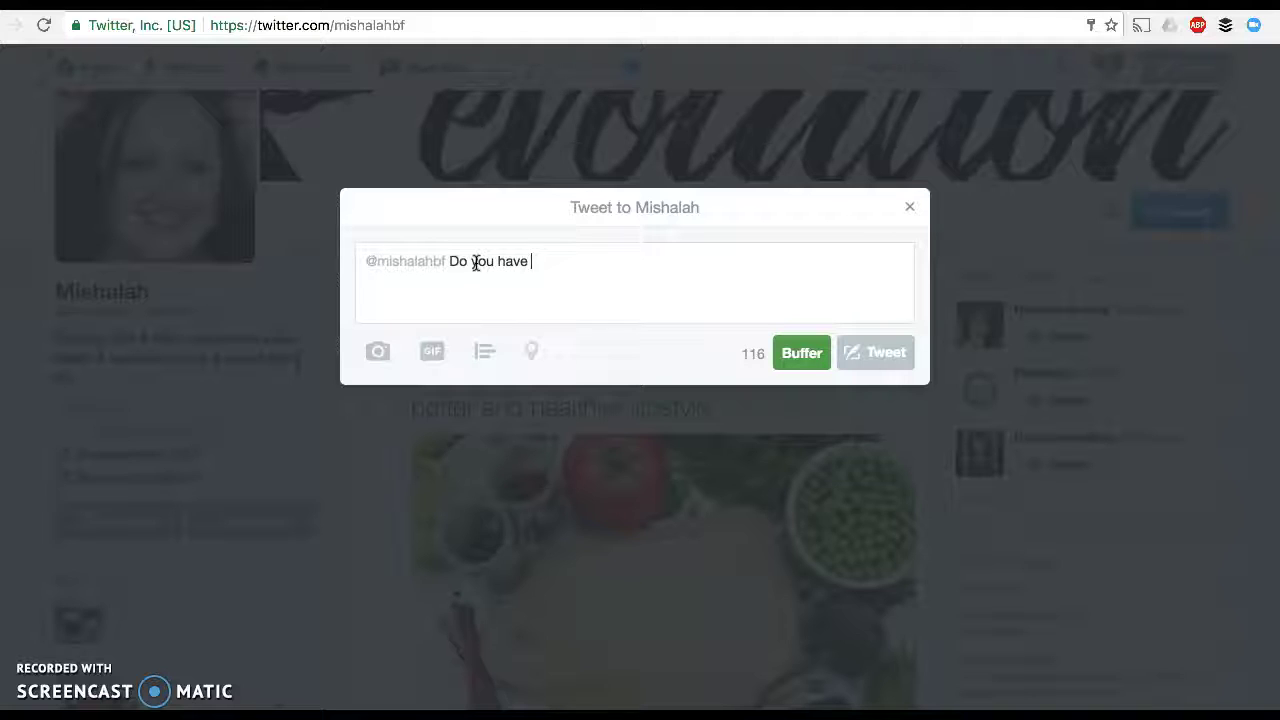
{"action": "type", "text": " a two"}
{"action": "type", "text": "r garden?  If"}
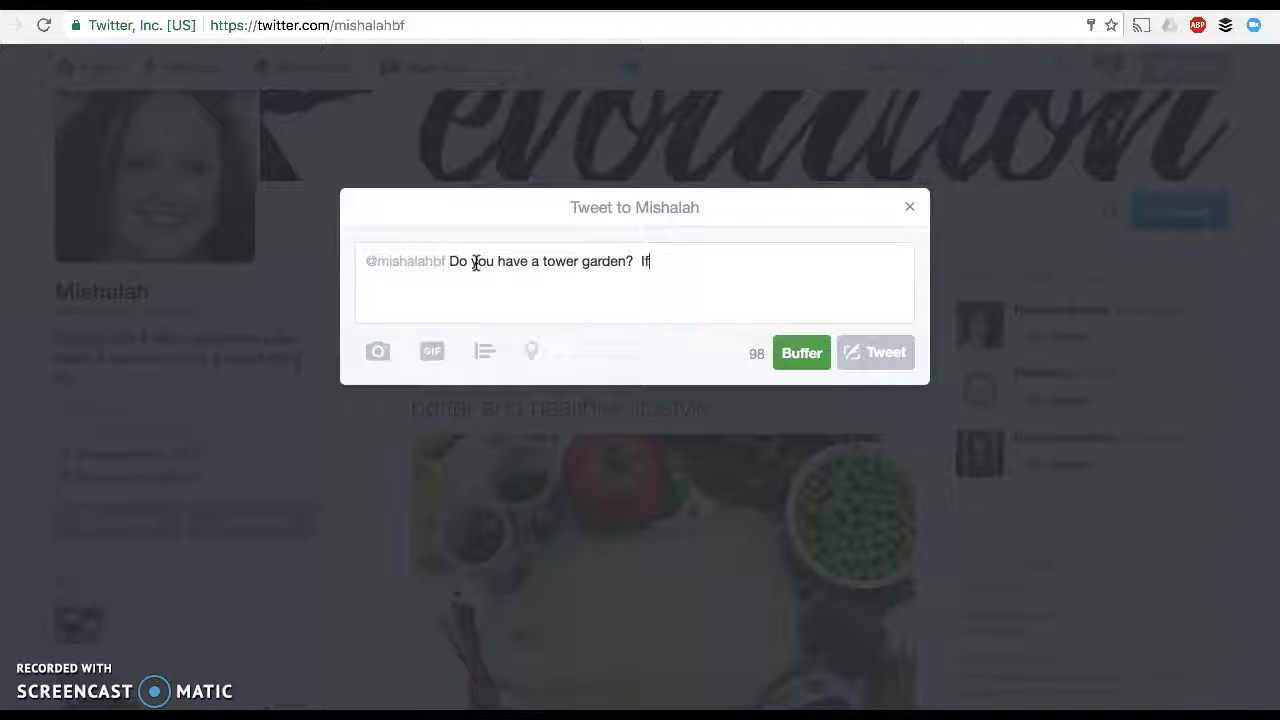
{"action": "type", "text": " so, what are you growing"}
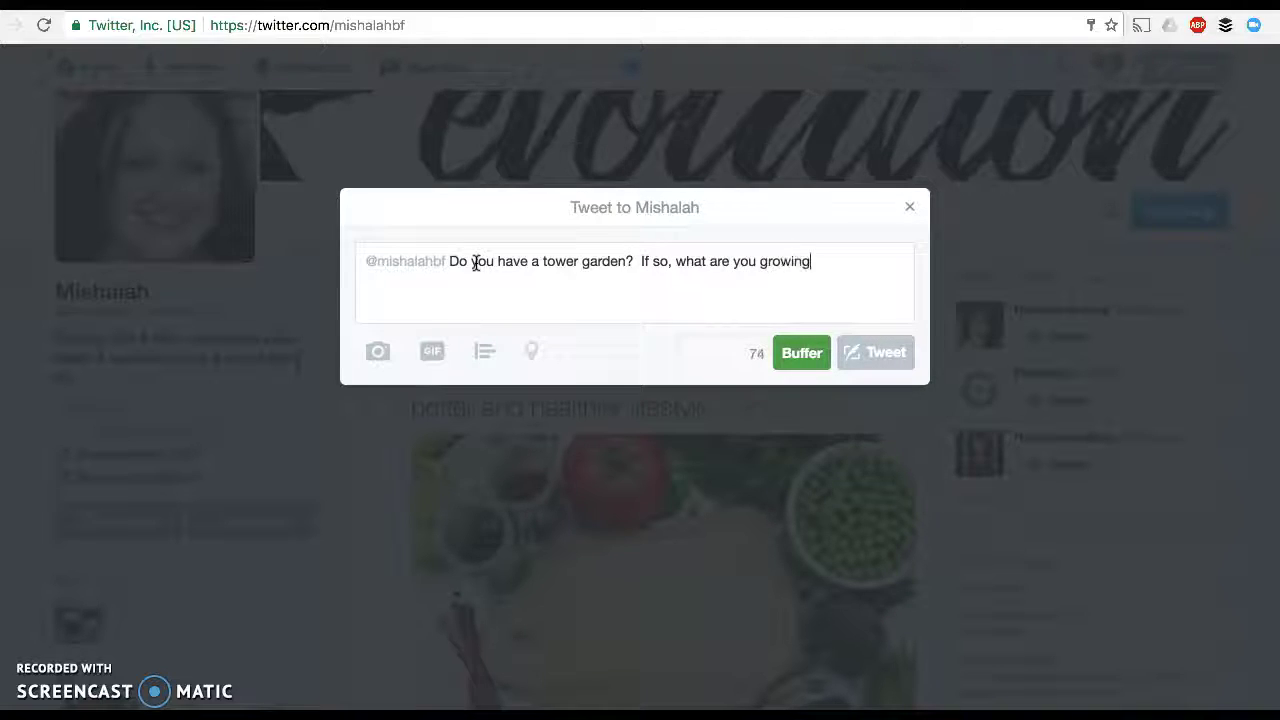
{"action": "type", "text": " this winge"}
{"action": "key", "text": "BackSpace"}
{"action": "key", "text": "BackSpace"}
{"action": "type", "text": "t"}
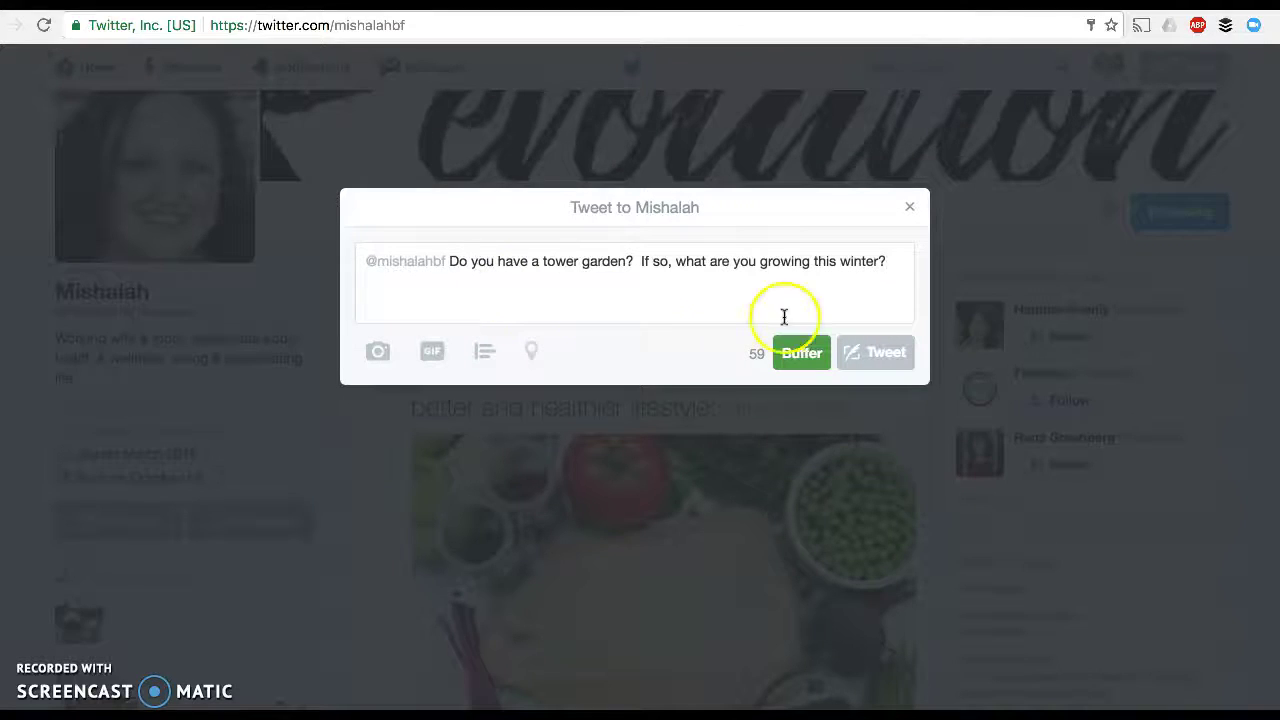
{"action": "left_click", "coordinate": [862, 360]}
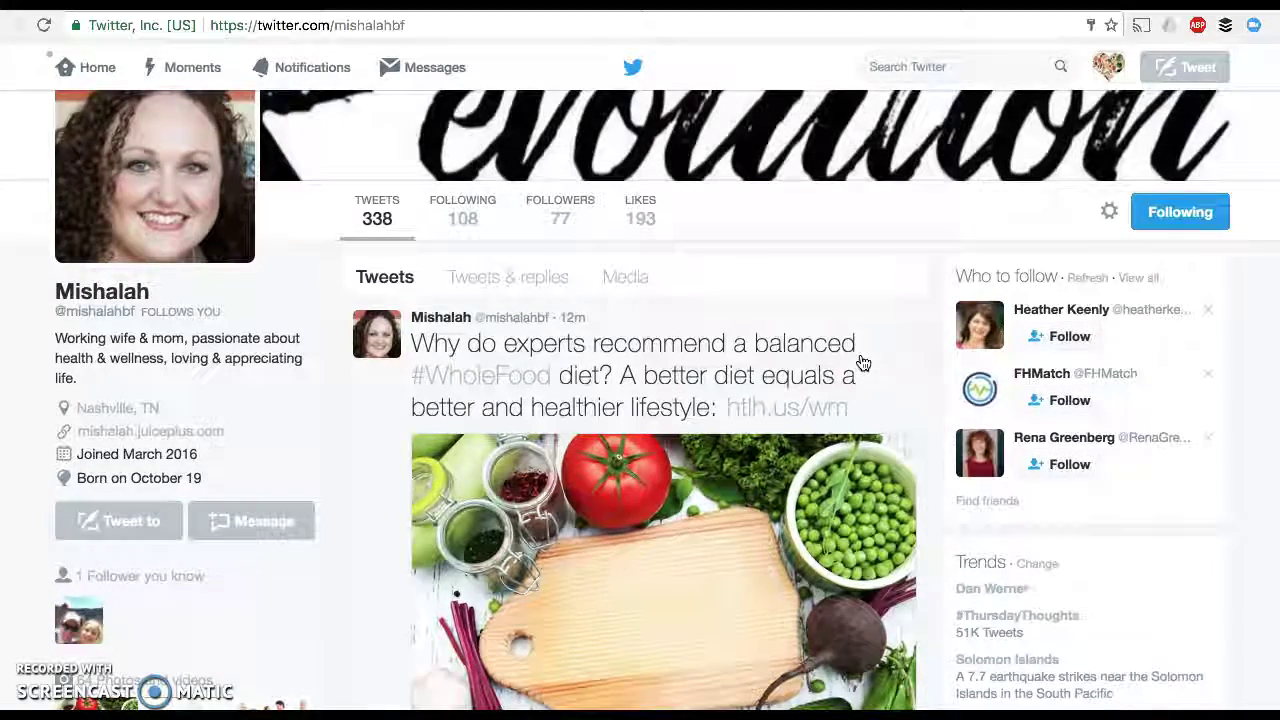
{"action": "scroll", "coordinate": [862, 362], "scroll_direction": "up", "scroll_amount": 3}
{"action": "scroll", "coordinate": [863, 362], "scroll_direction": "up", "scroll_amount": 1}
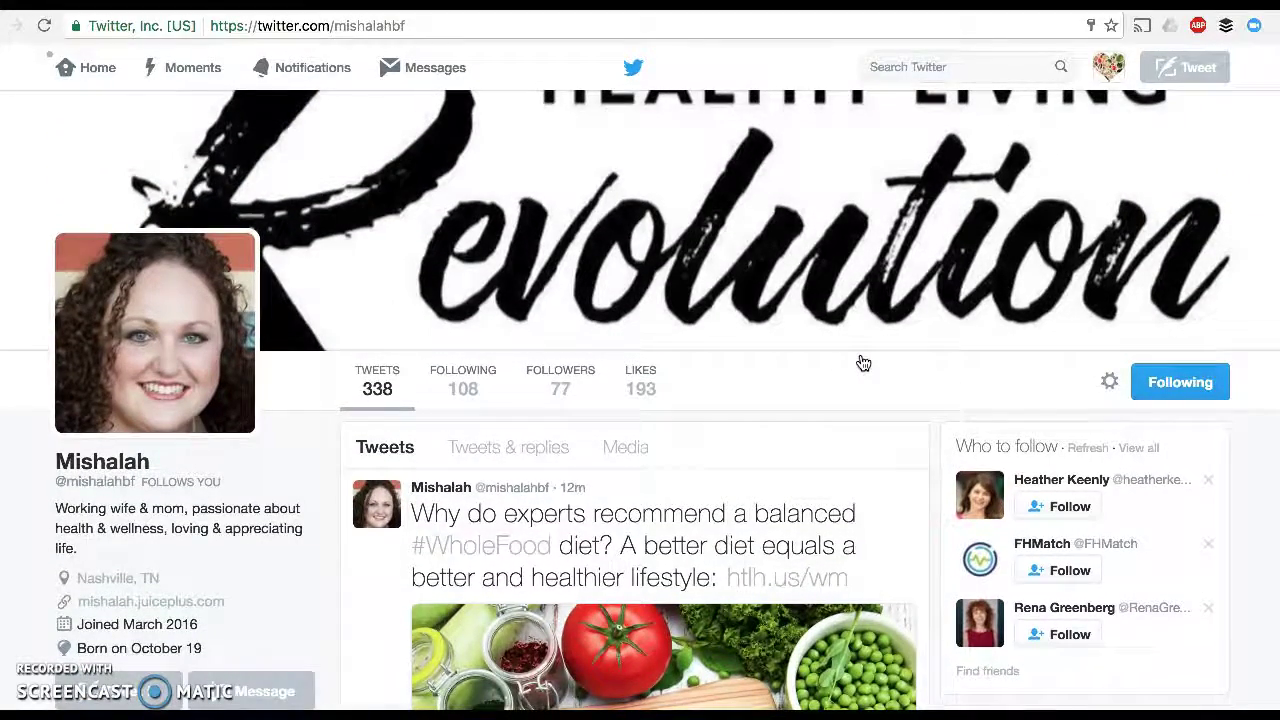
{"action": "scroll", "coordinate": [863, 362], "scroll_direction": "up", "scroll_amount": 2}
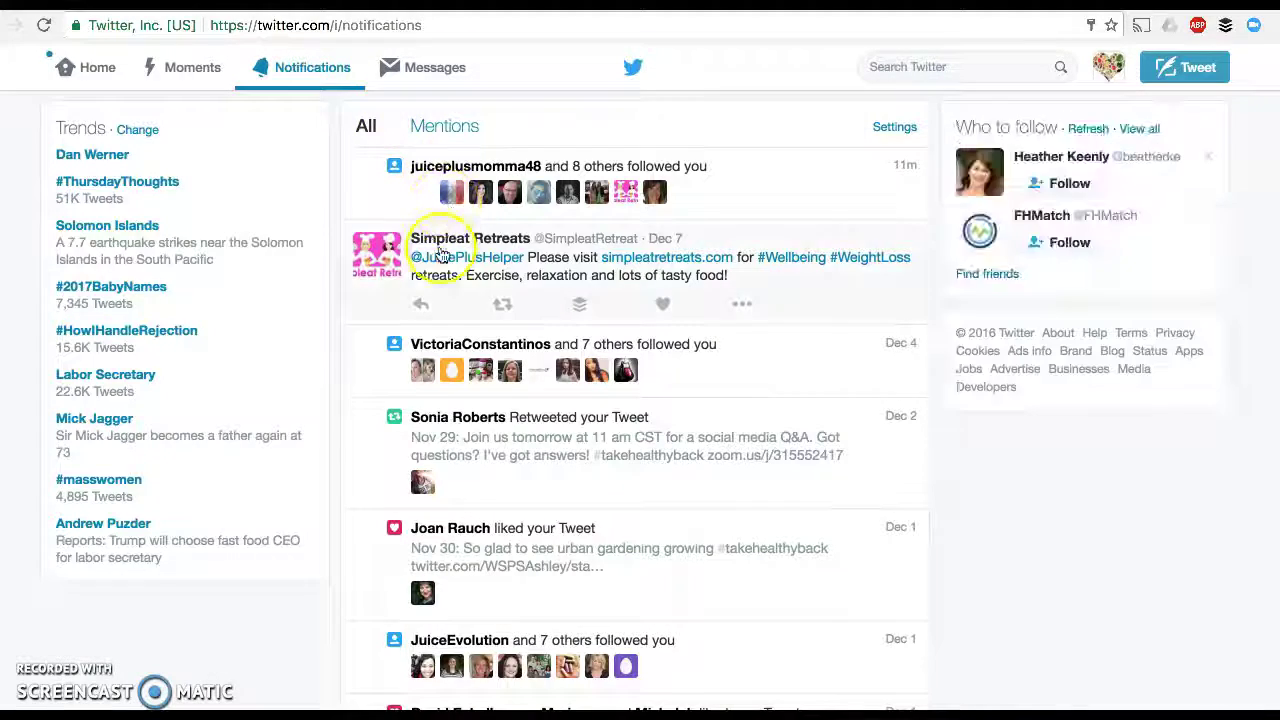
Scroll through the notifications to review the follower's likes and retweet.
{"action": "scroll", "coordinate": [362, 377], "scroll_direction": "down", "scroll_amount": 5}
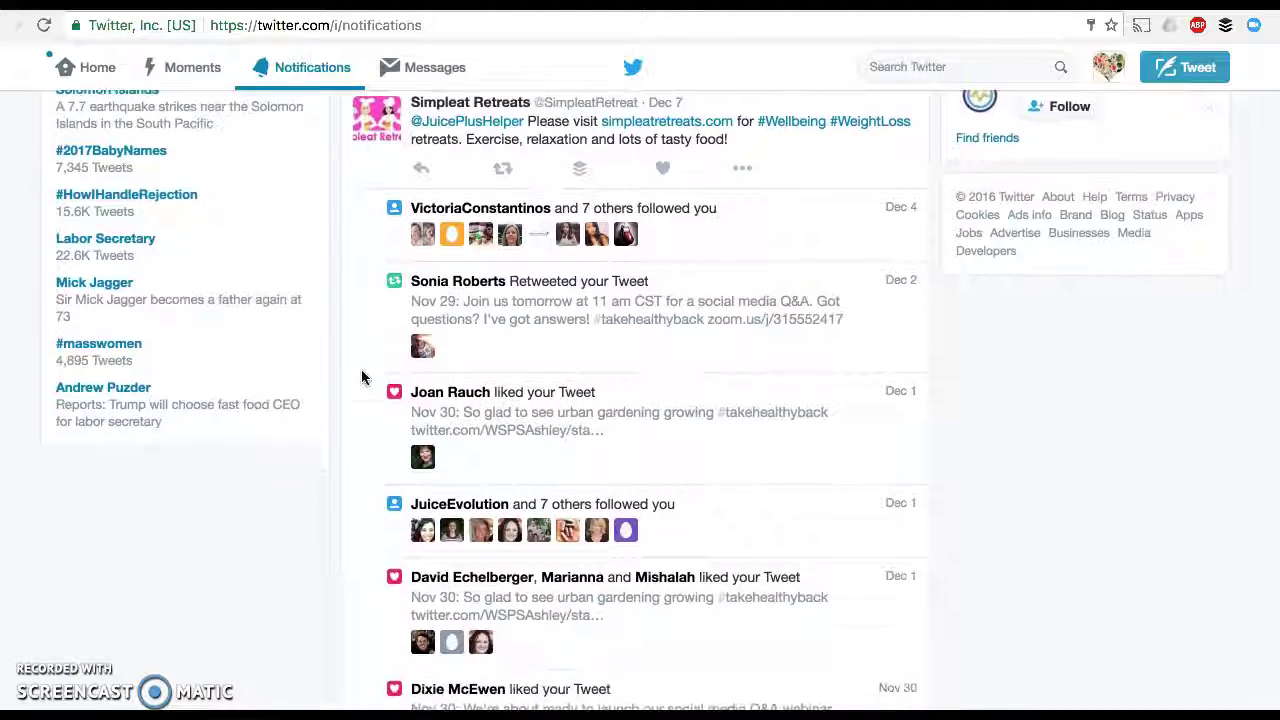
{"action": "scroll", "coordinate": [362, 377], "scroll_direction": "down", "scroll_amount": 3}
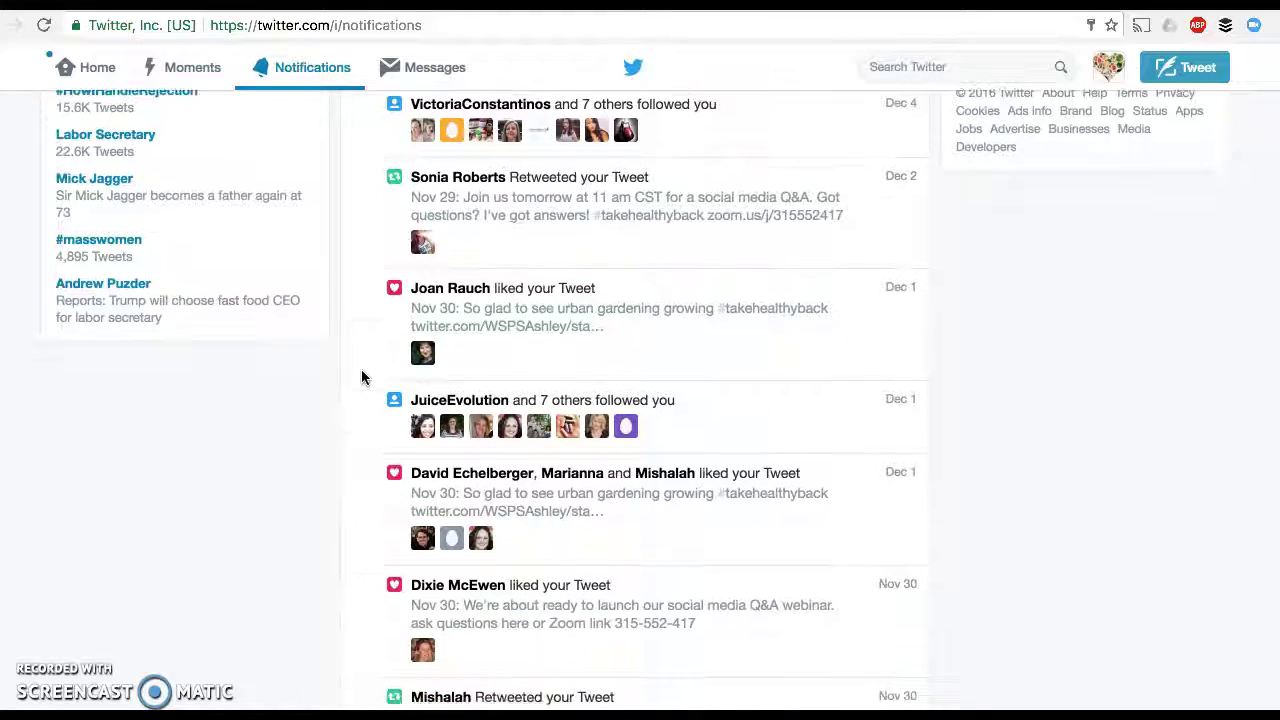
{"action": "scroll", "coordinate": [362, 377], "scroll_direction": "down", "scroll_amount": 2}
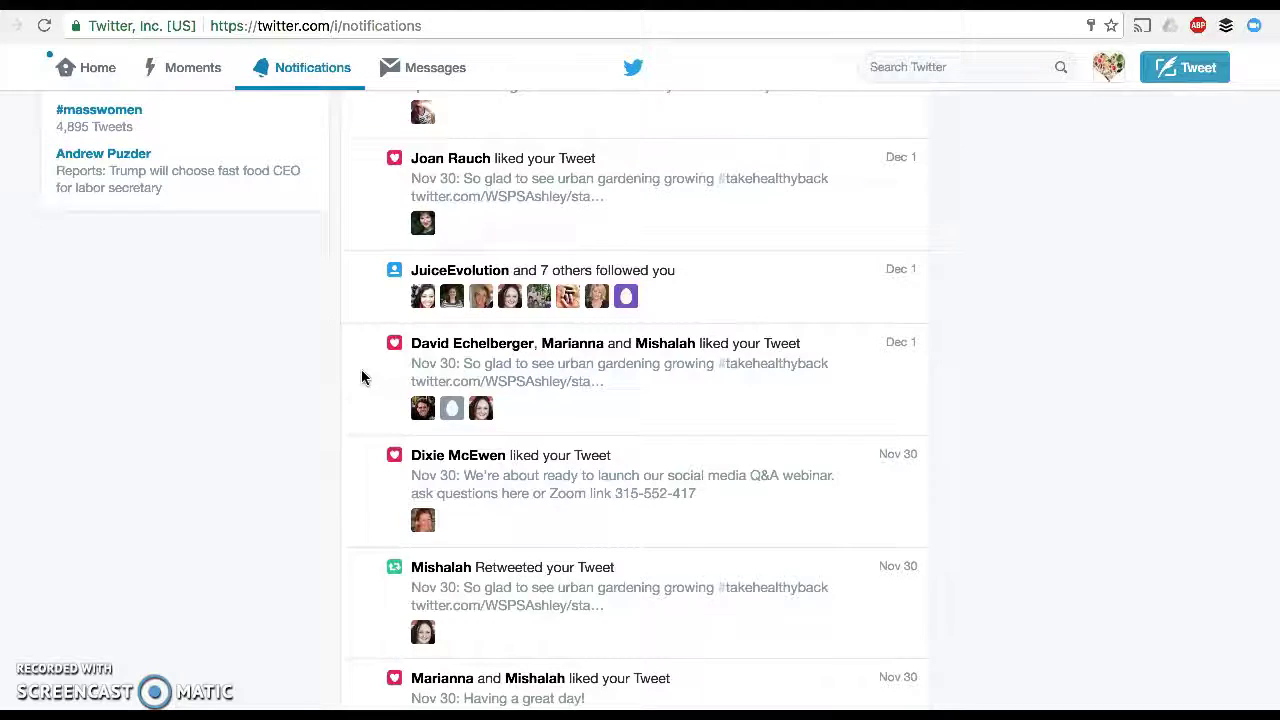
{"action": "scroll", "coordinate": [362, 377], "scroll_direction": "down", "scroll_amount": 1}
{"action": "scroll", "coordinate": [362, 377], "scroll_direction": "down", "scroll_amount": 1}
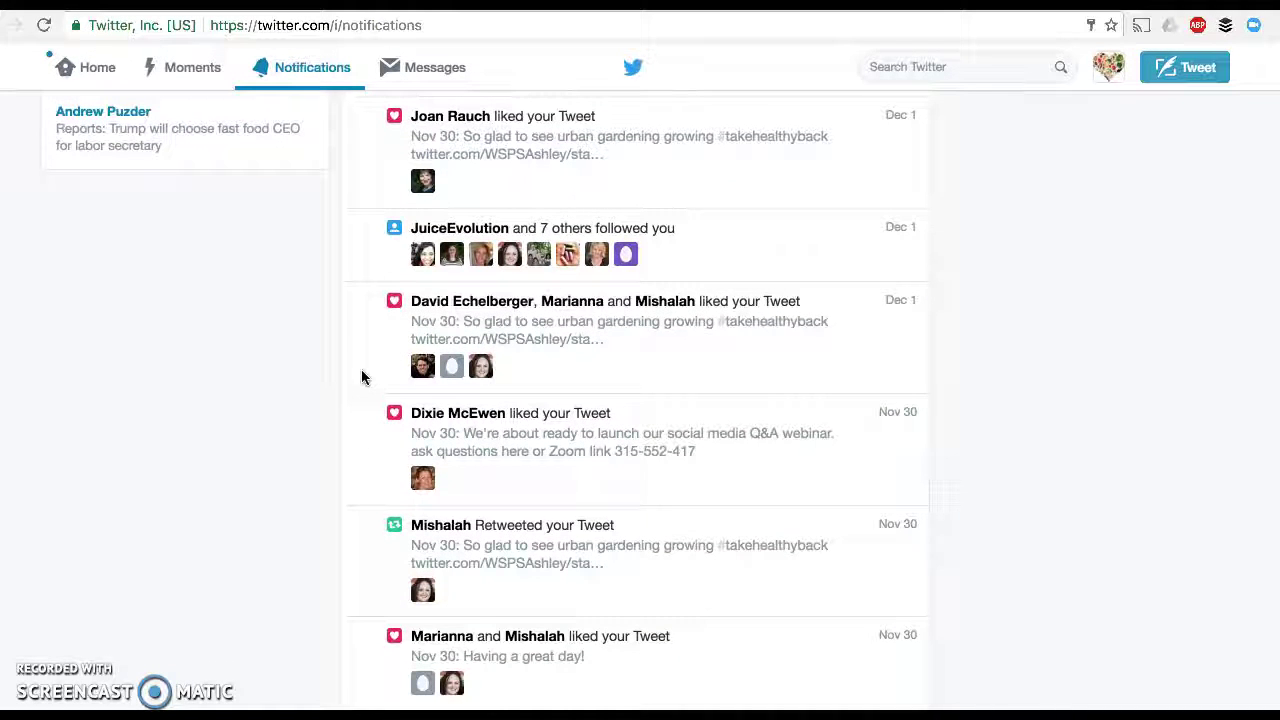